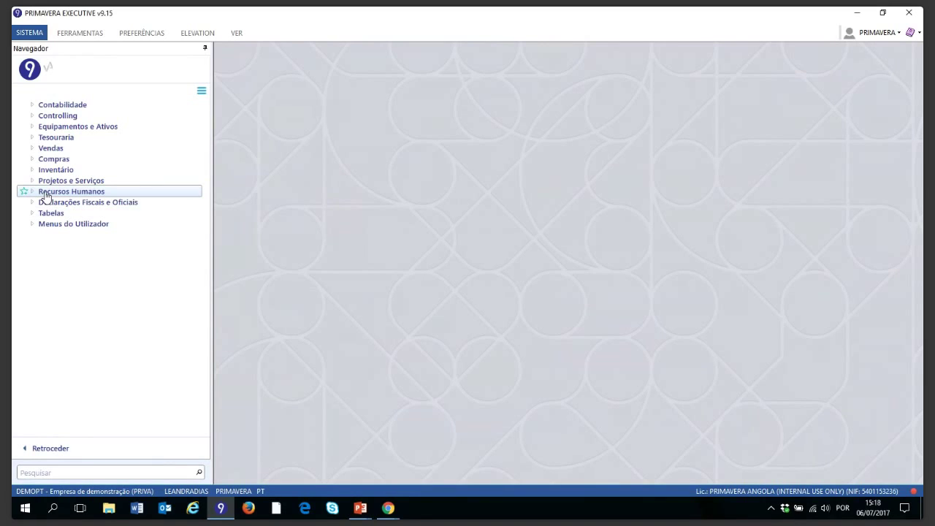
Step: Open a blank Processo de Dívida form from Recursos Humanos > Salários e Honorários > Alterações Mensais
click(45, 194)
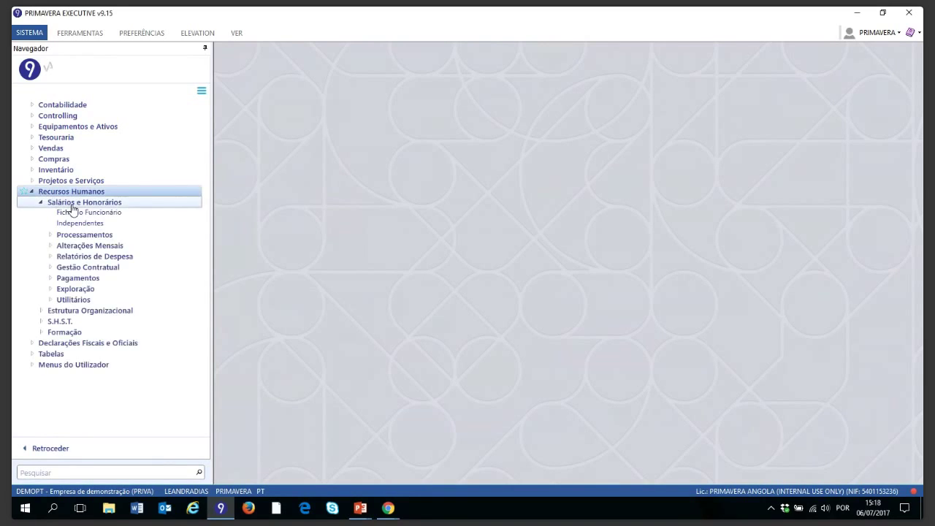
click(73, 204)
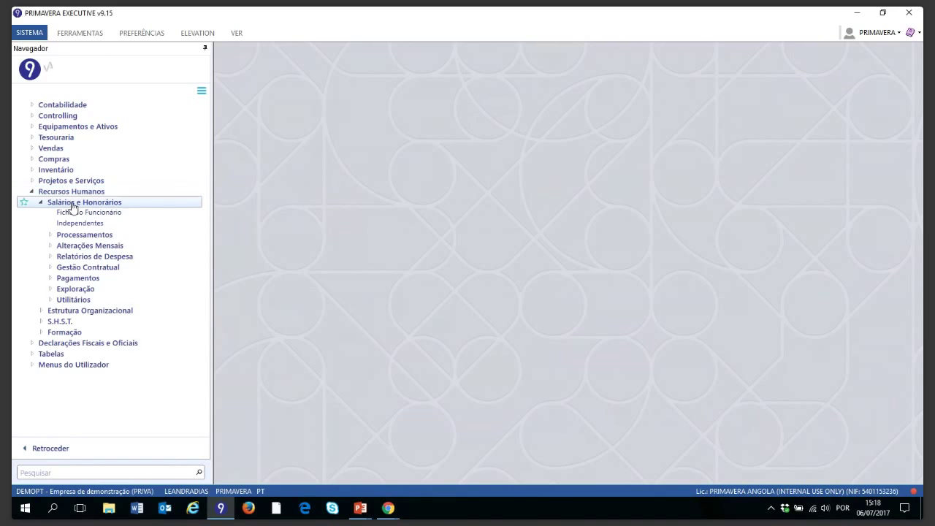
click(73, 204)
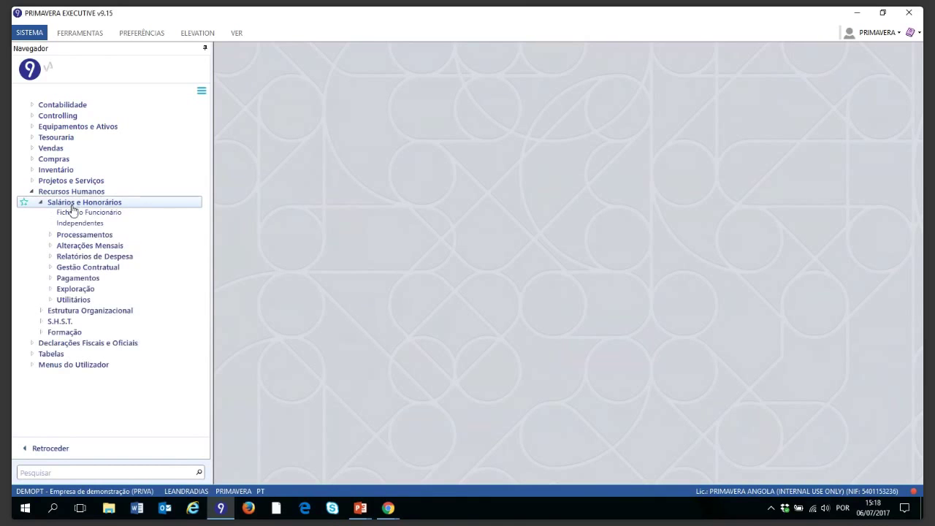
click(84, 246)
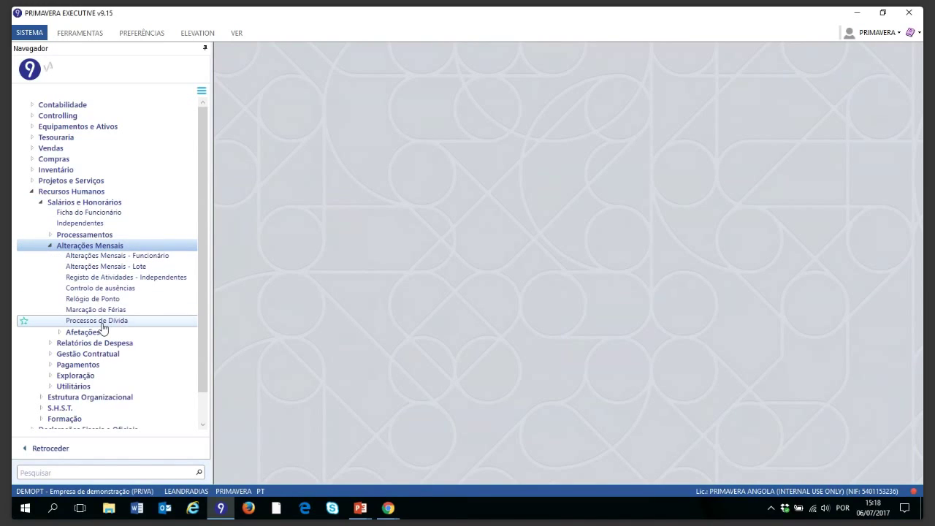
click(97, 320)
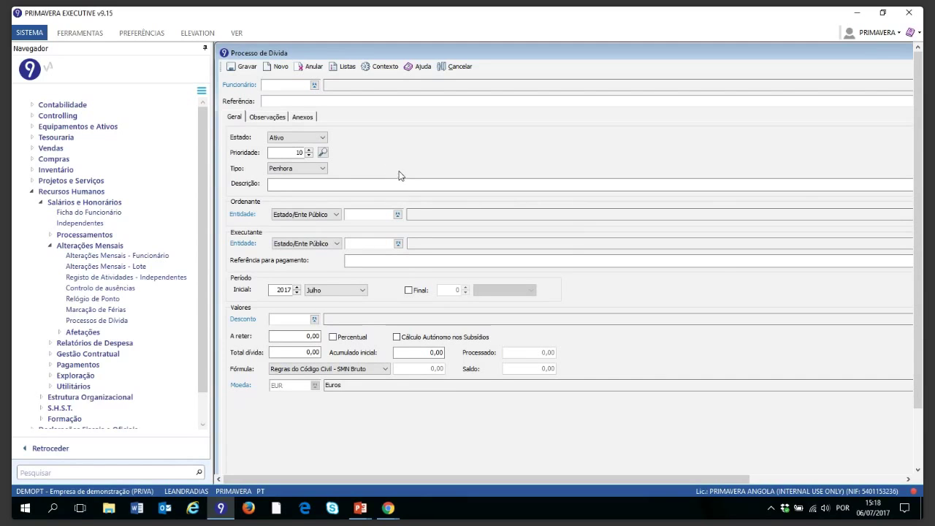
click(314, 85)
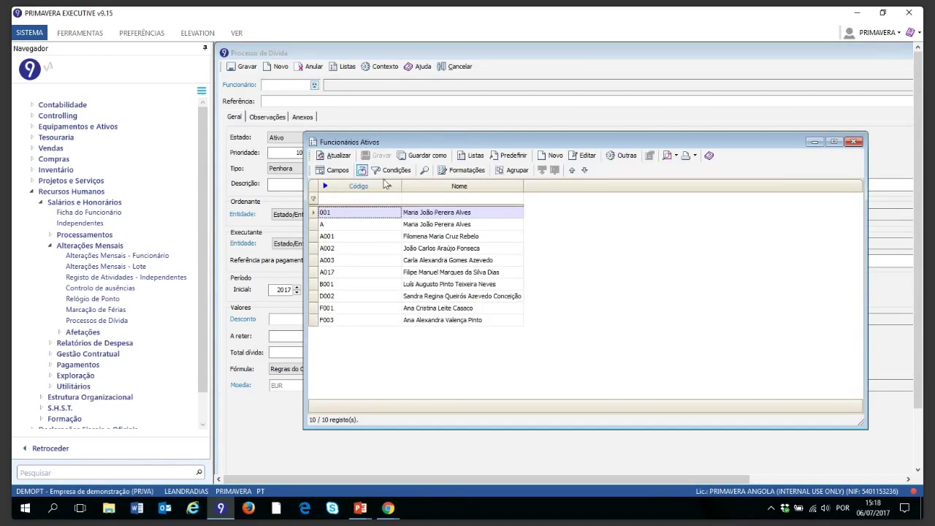
click(414, 213)
double_click(414, 213)
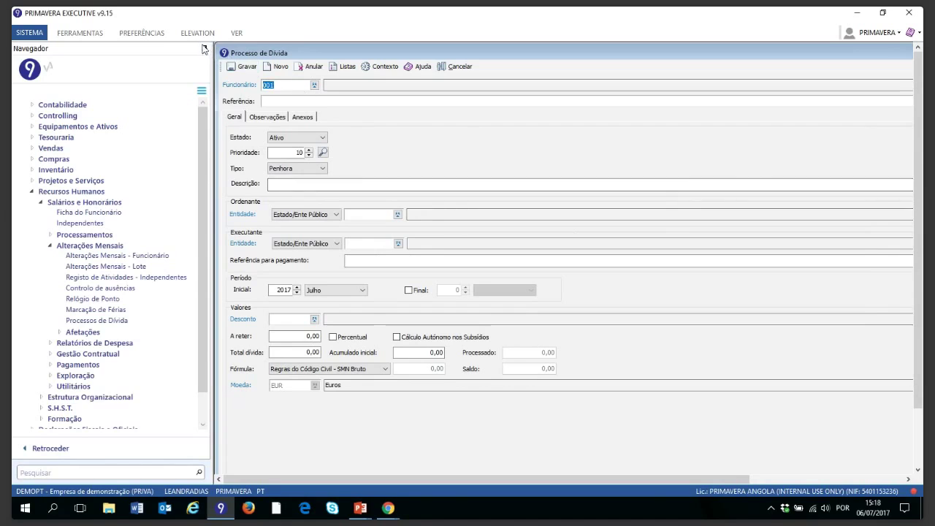
click(205, 48)
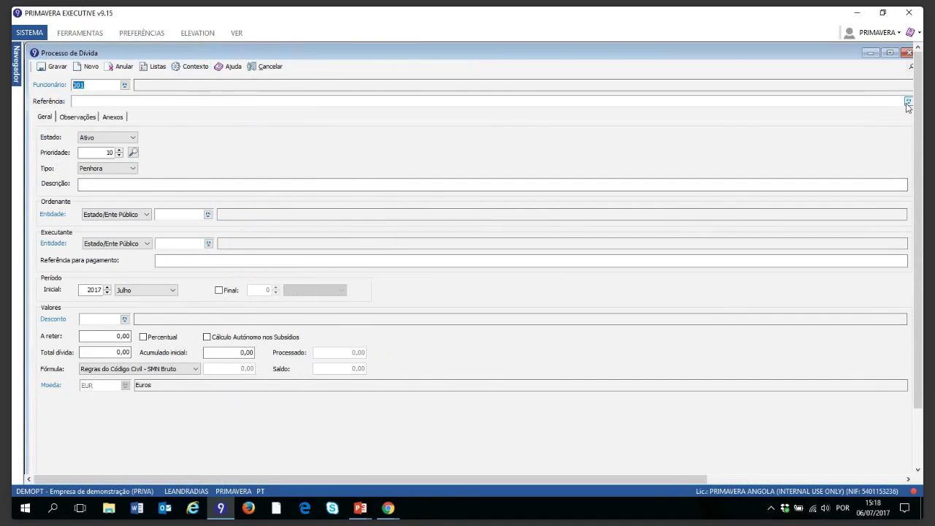
key(Tab)
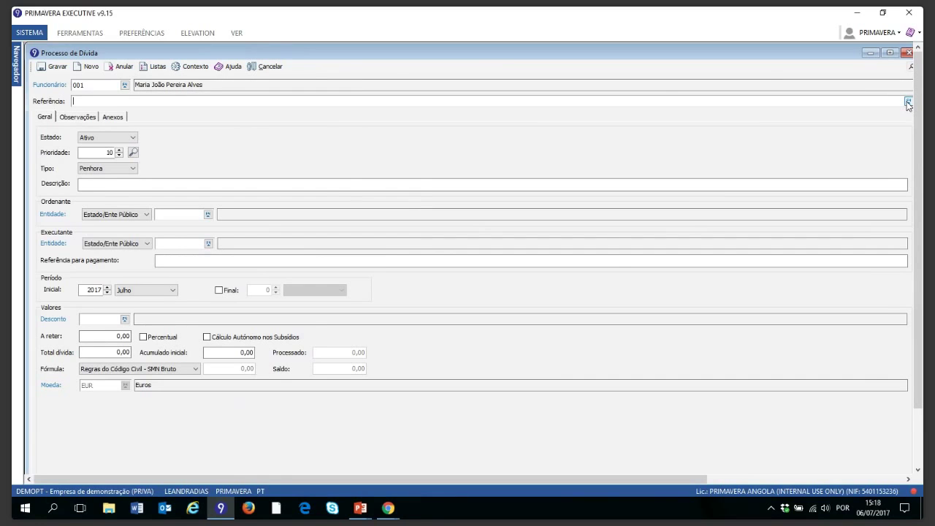
click(908, 102)
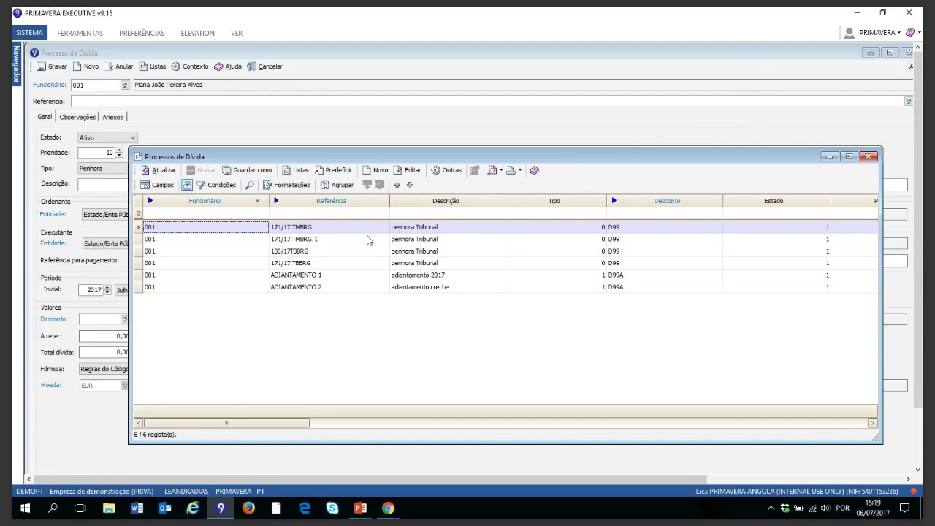
click(312, 244)
double_click(313, 244)
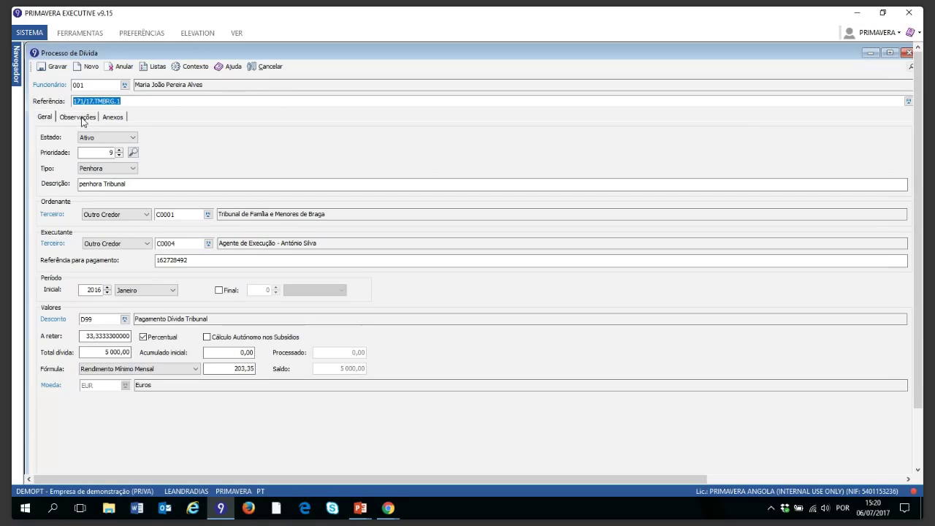
click(81, 117)
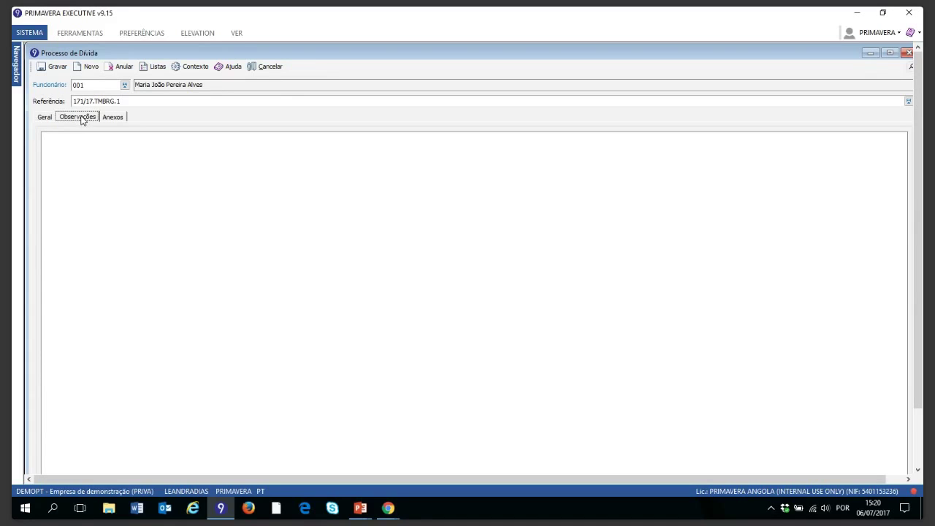
click(113, 119)
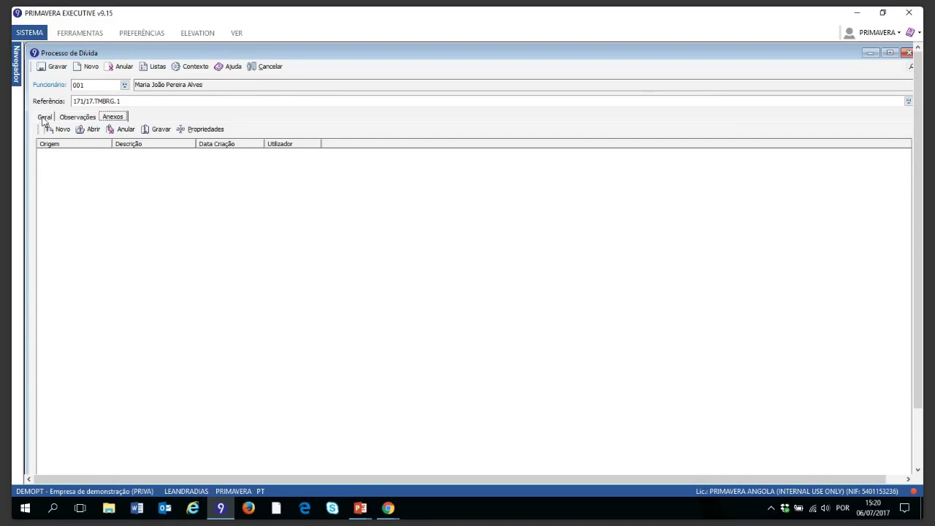
click(43, 119)
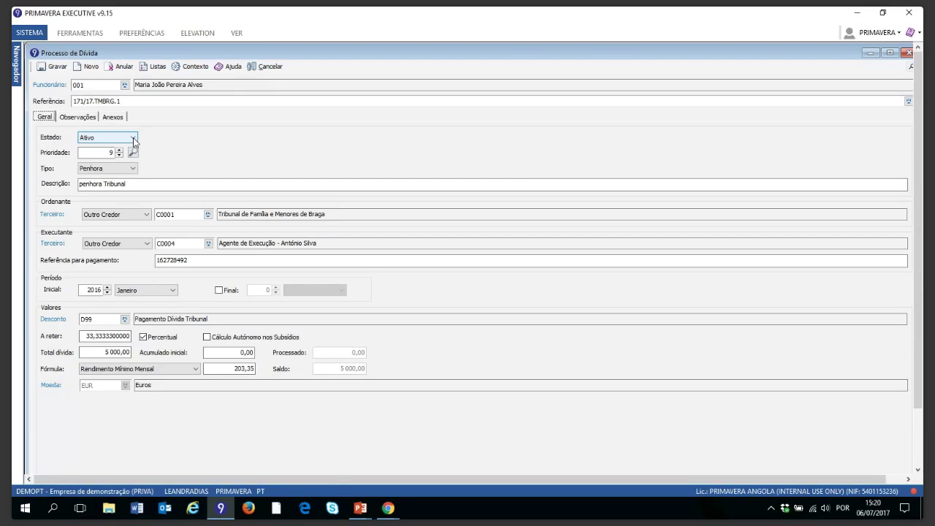
click(134, 139)
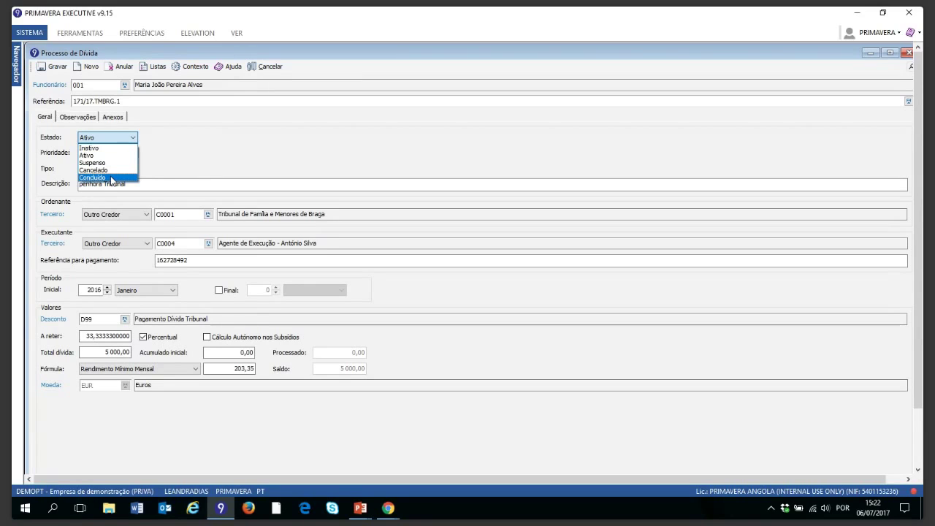
click(222, 299)
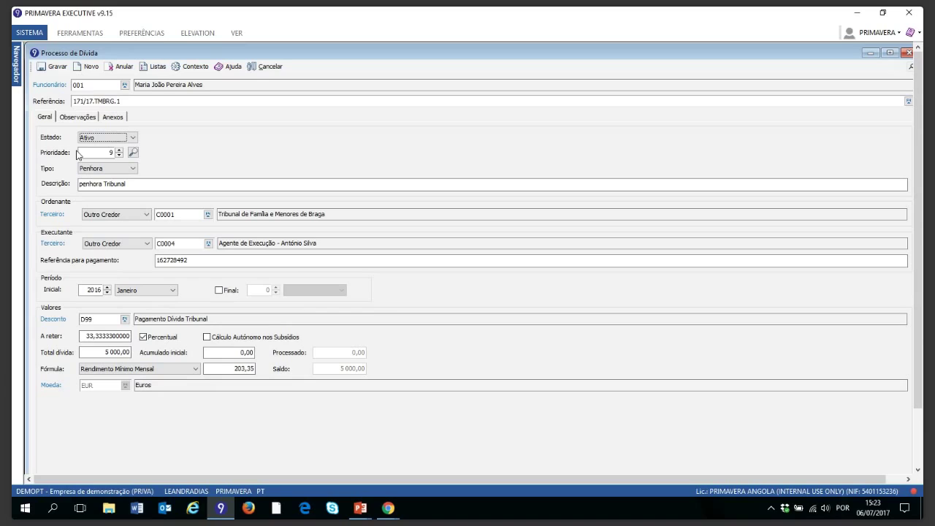
click(134, 153)
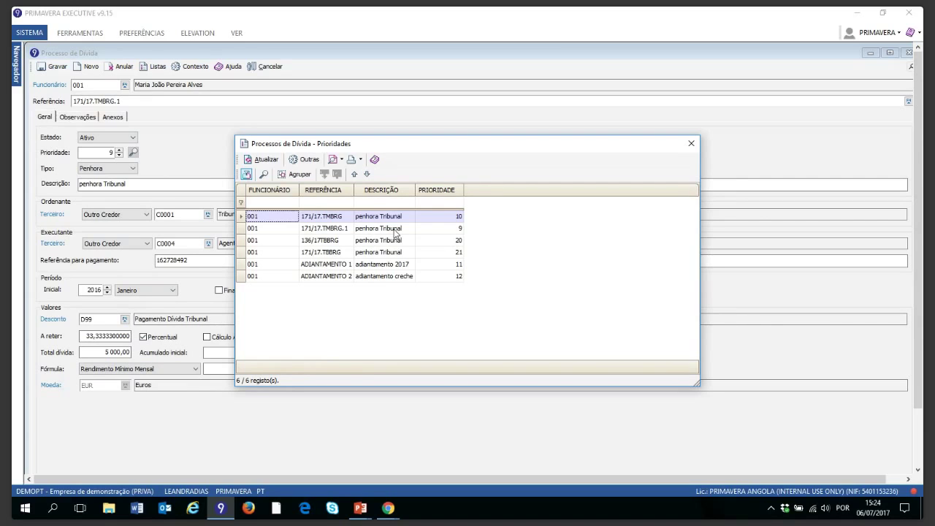
click(691, 145)
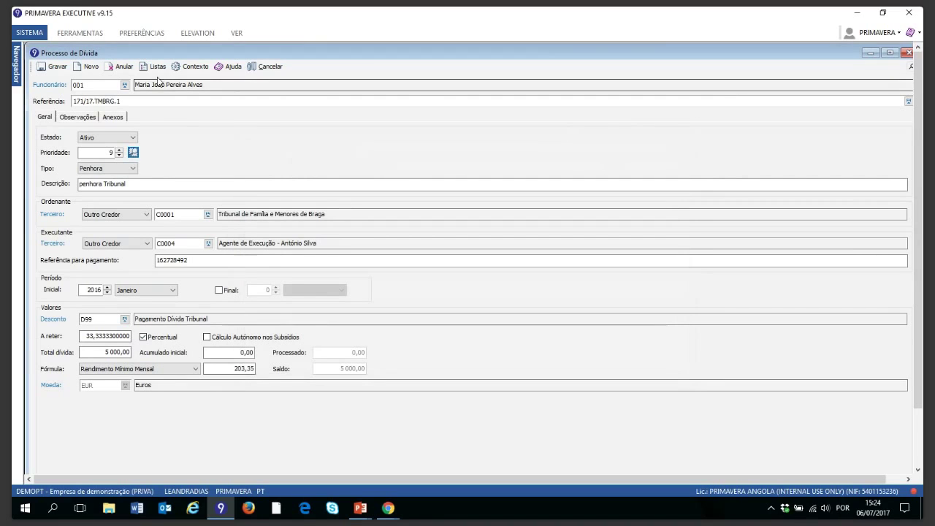
click(133, 170)
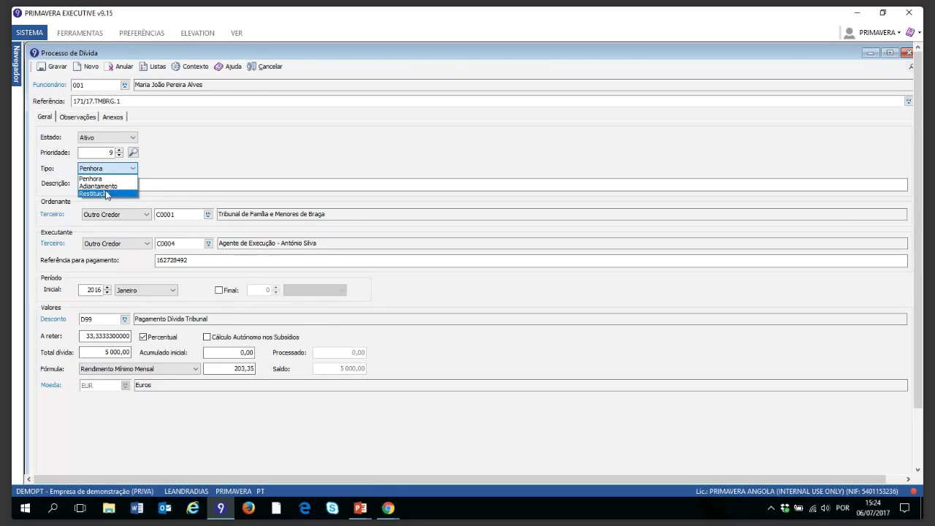
click(207, 157)
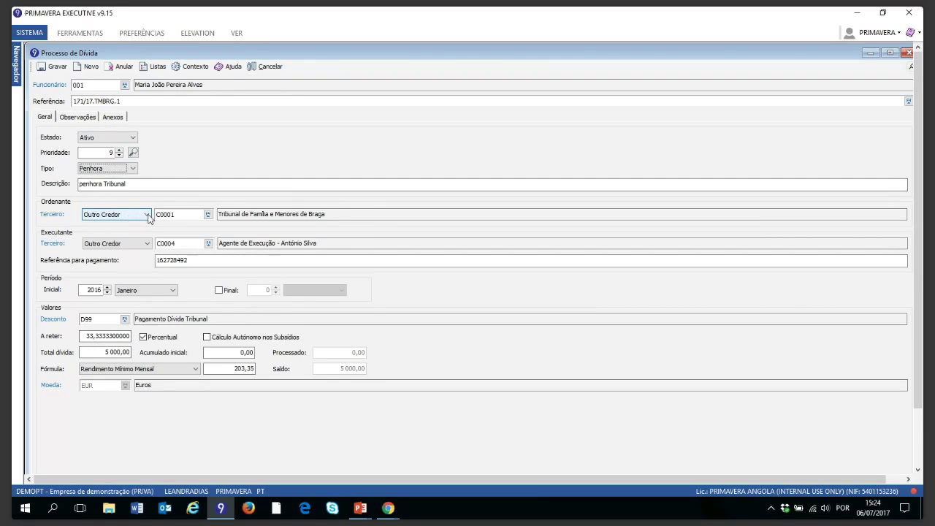
click(145, 244)
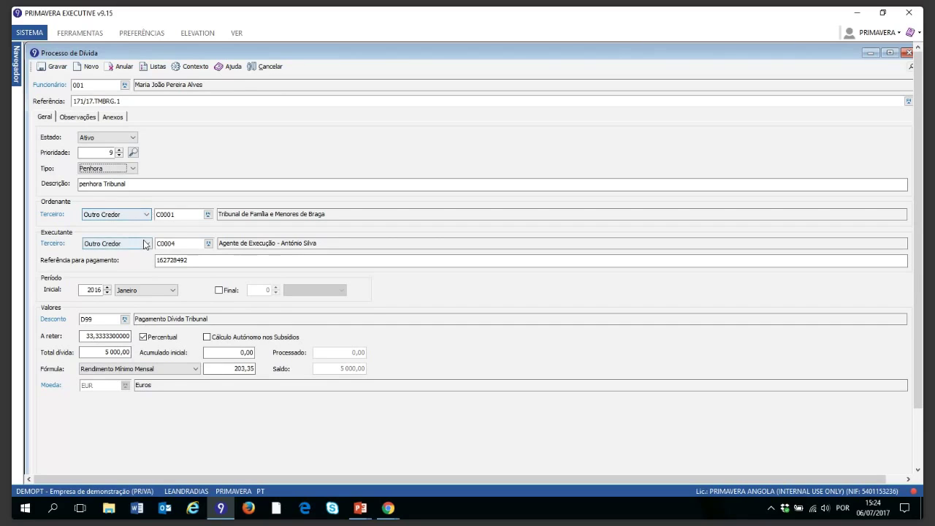
click(189, 261)
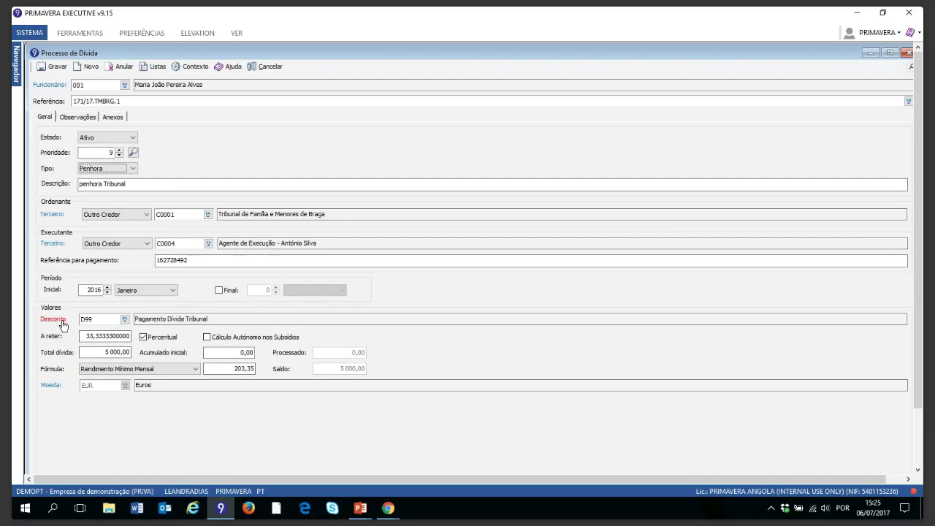
click(62, 325)
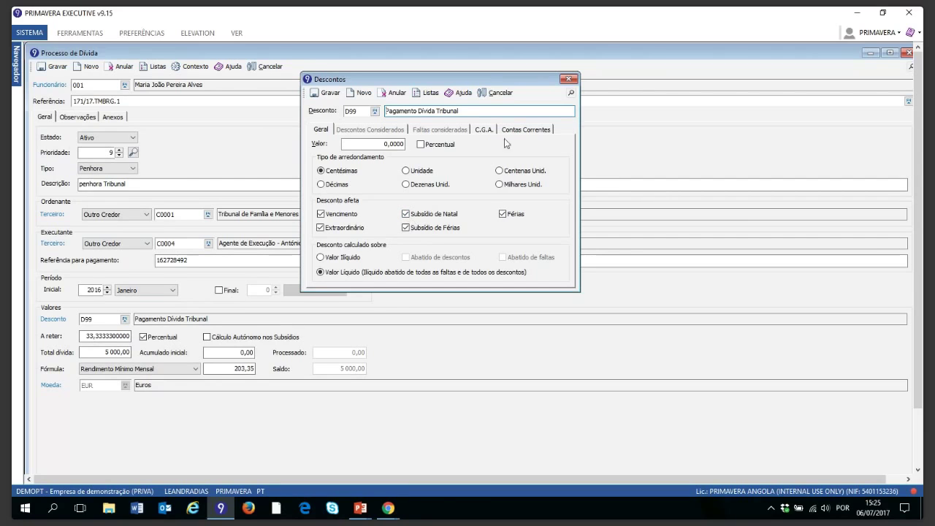
click(569, 79)
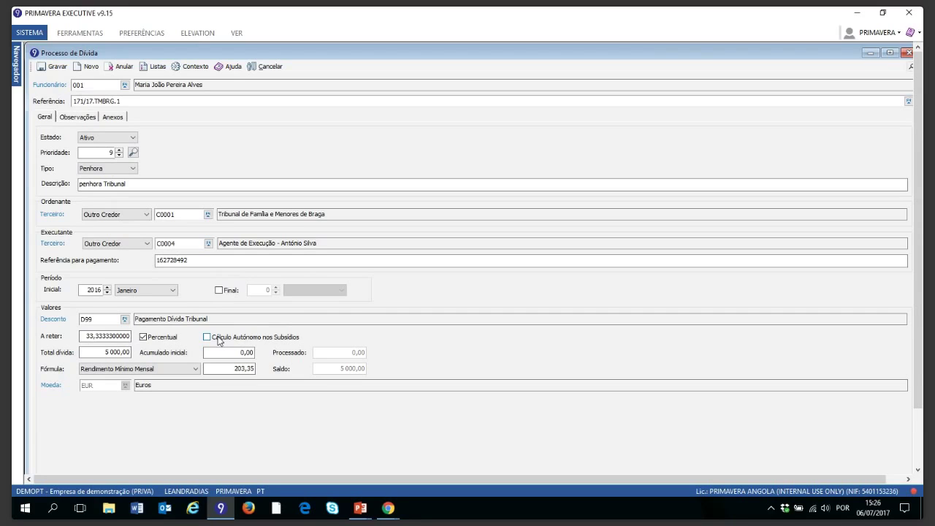
click(127, 336)
click(97, 352)
click(195, 370)
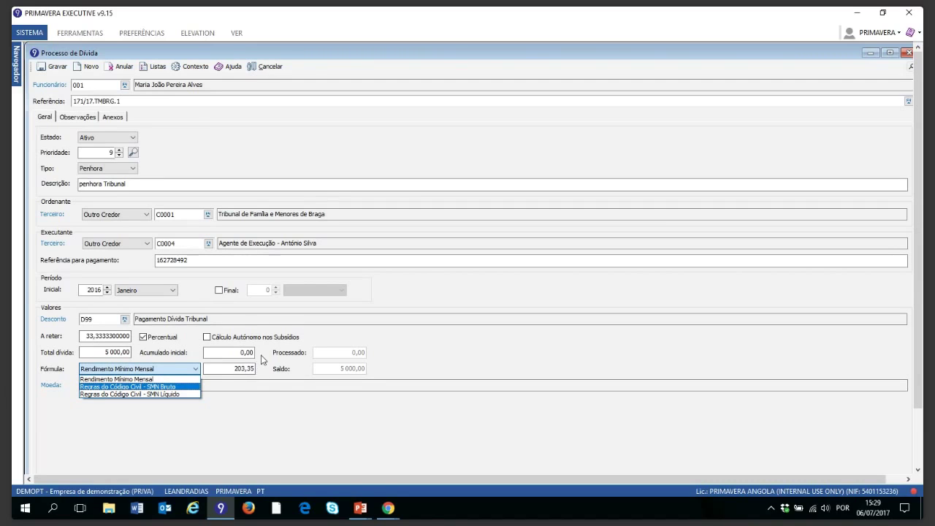
click(155, 68)
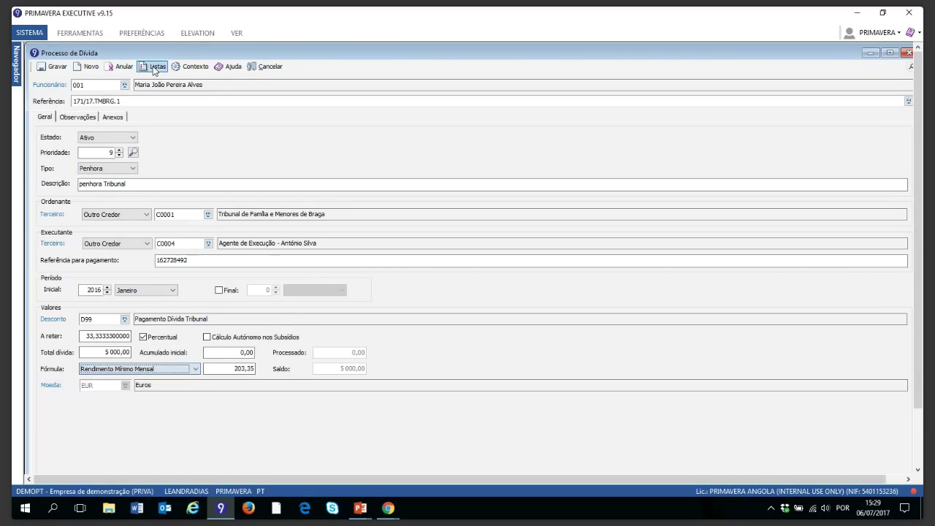
click(155, 68)
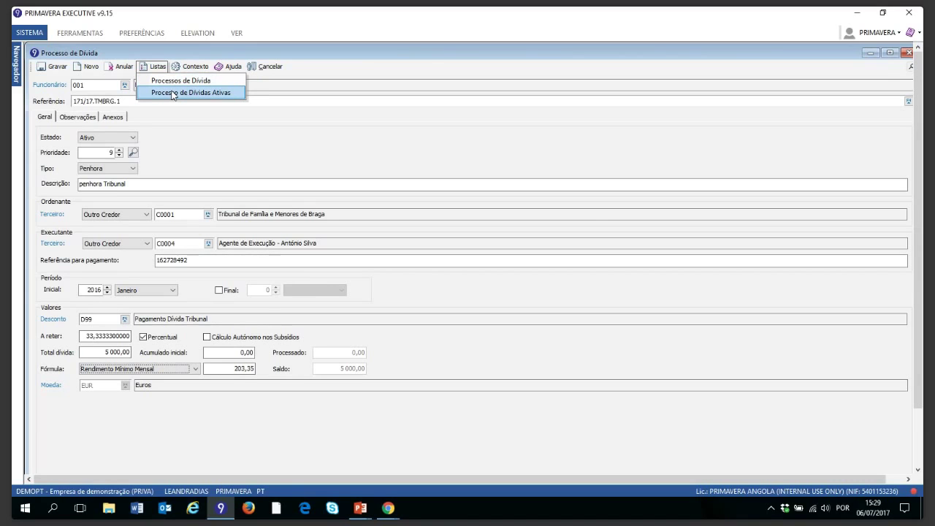
click(173, 93)
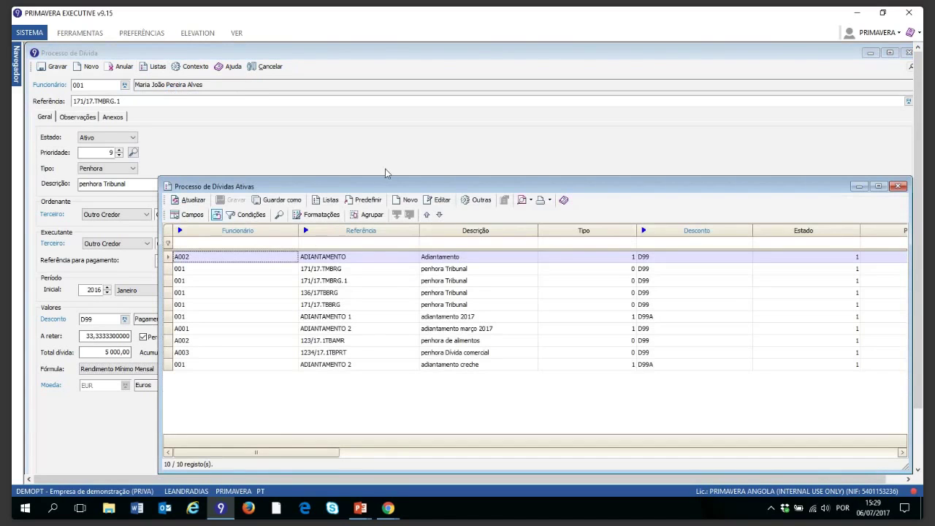
drag(387, 188, 365, 116)
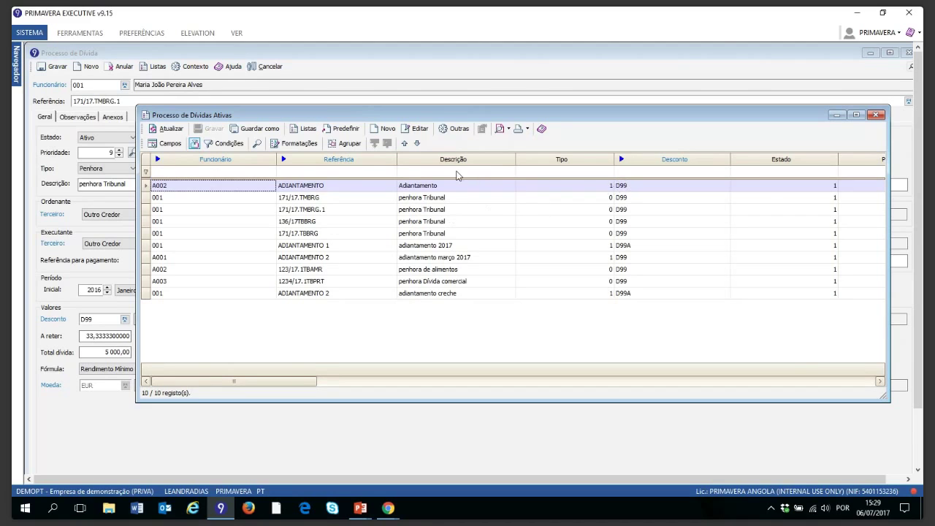
click(457, 171)
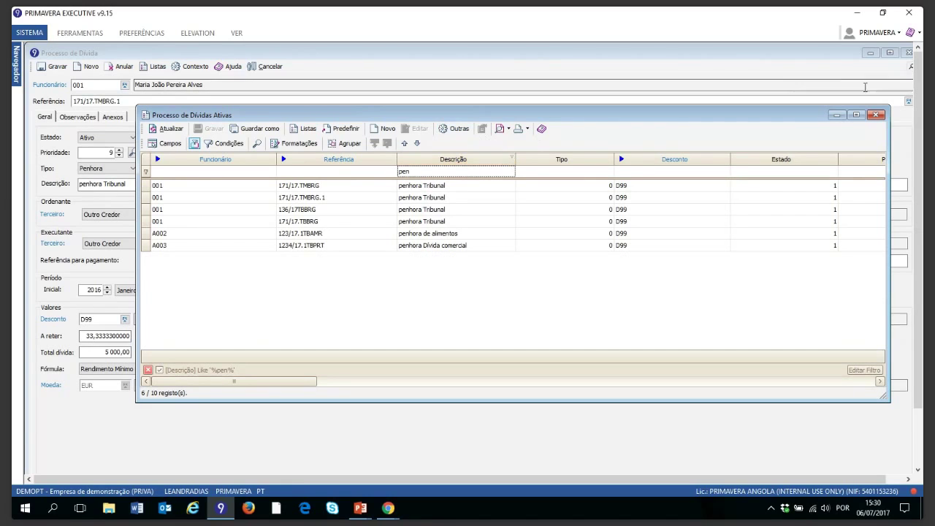
click(876, 116)
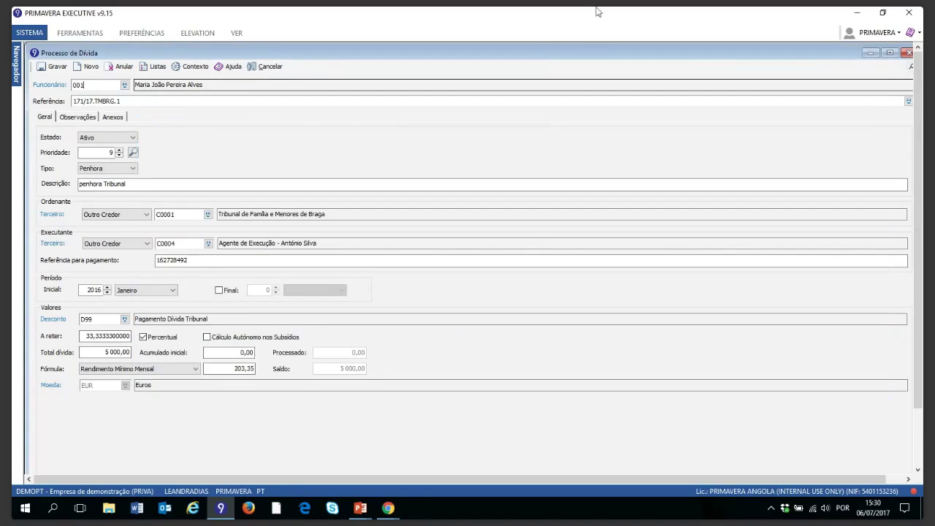
Step: Open Processamento Manual for this debt to see September 2016 pay with three D99 deductions
click(184, 70)
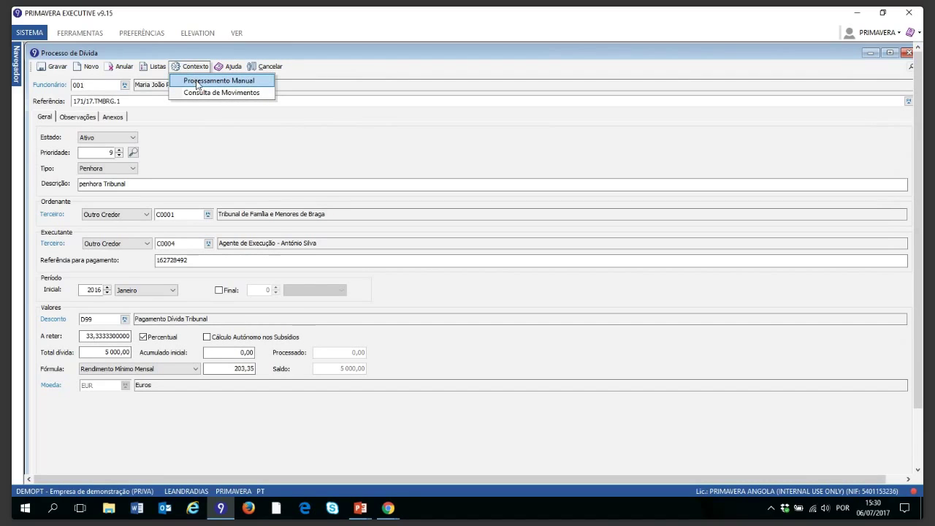
click(196, 82)
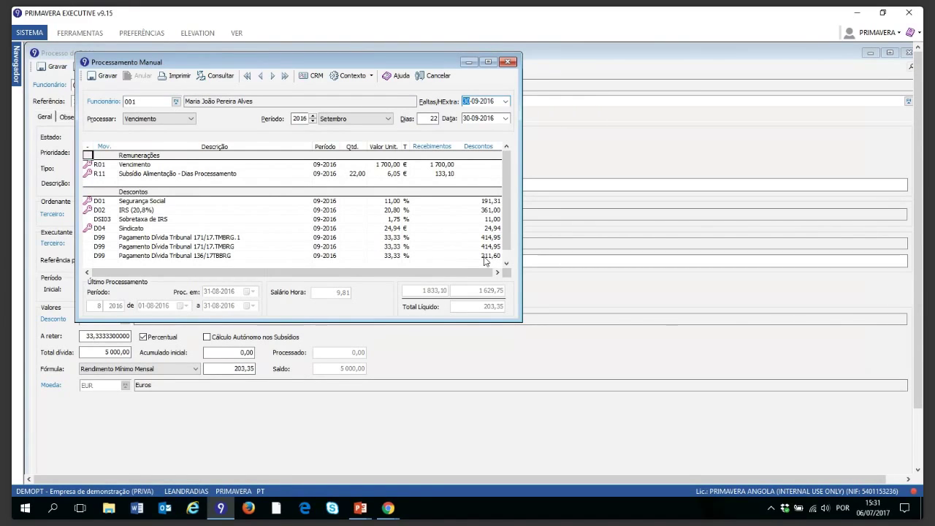
Step: Close Processamento Manual and clear the debt process's Referência
click(509, 62)
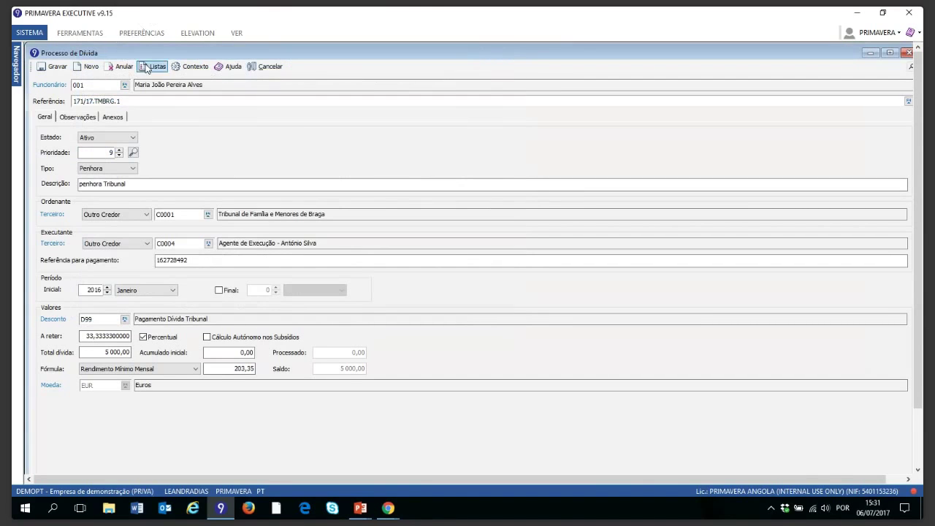
click(125, 85)
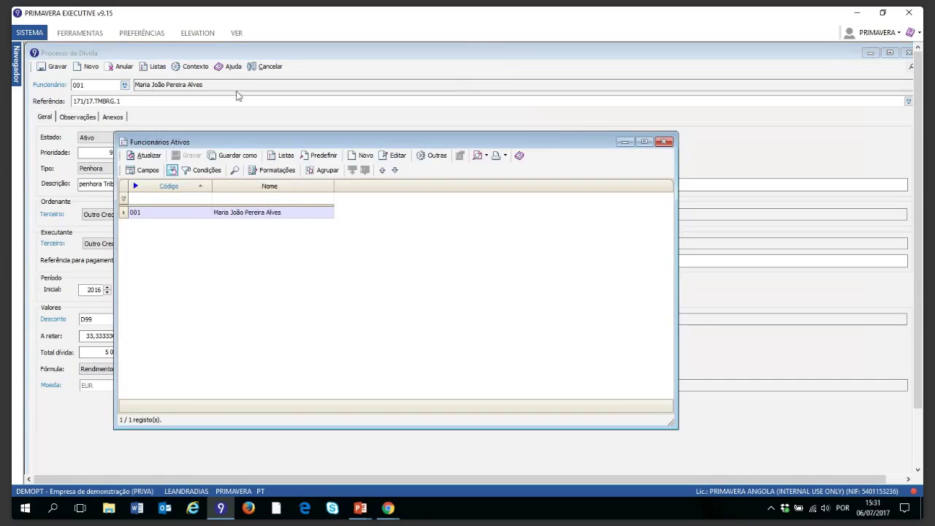
click(662, 141)
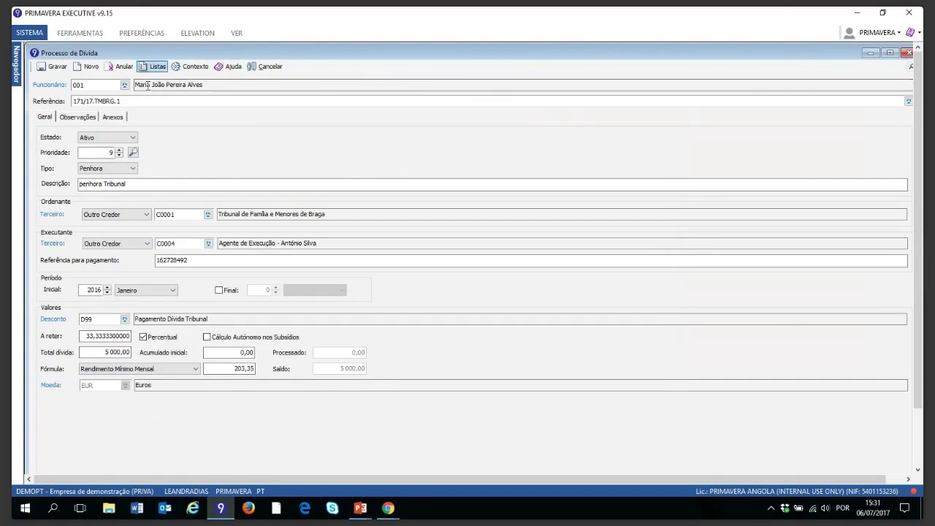
key(BackSpace)
key(BackSpace)
key(BackSpace)
key(BackSpace)
key(BackSpace)
key(BackSpace)
key(BackSpace)
key(BackSpace)
key(BackSpace)
key(BackSpace)
key(BackSpace)
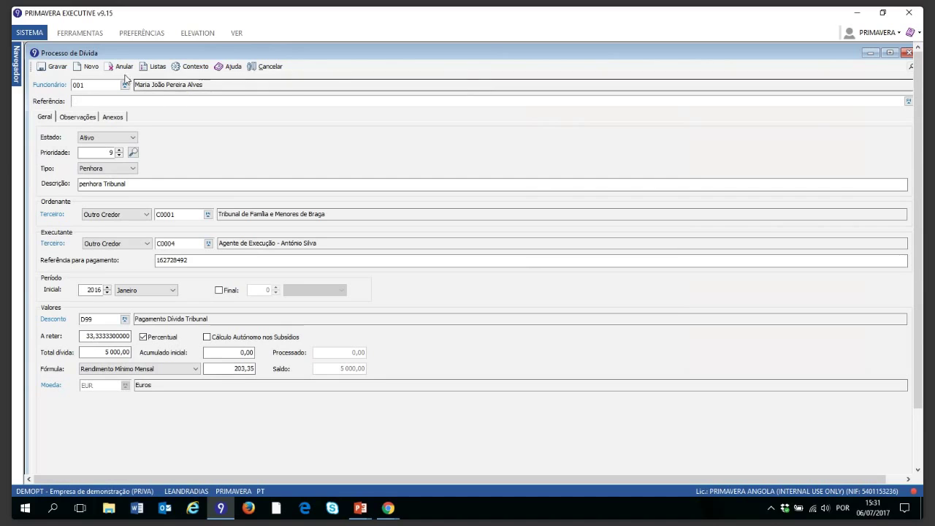
Step: Assign employee A002 to the Penhora debt process
click(125, 85)
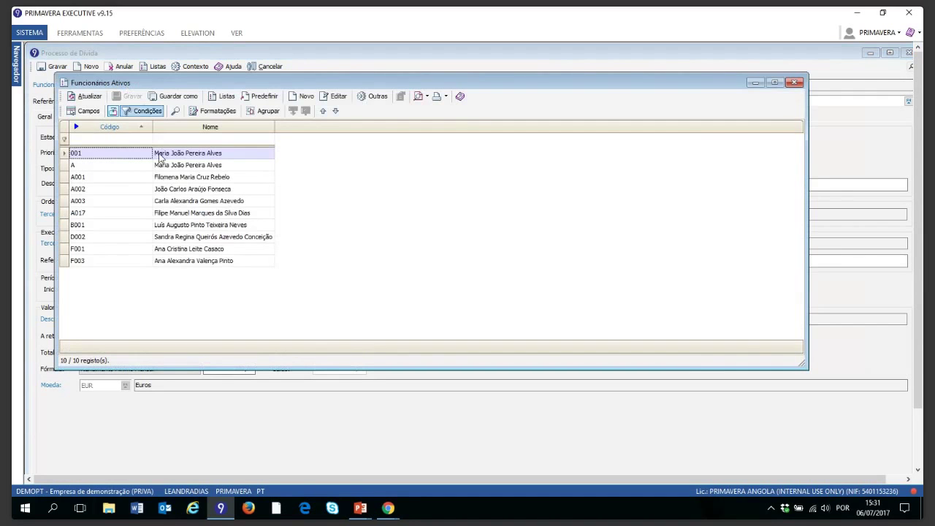
click(158, 191)
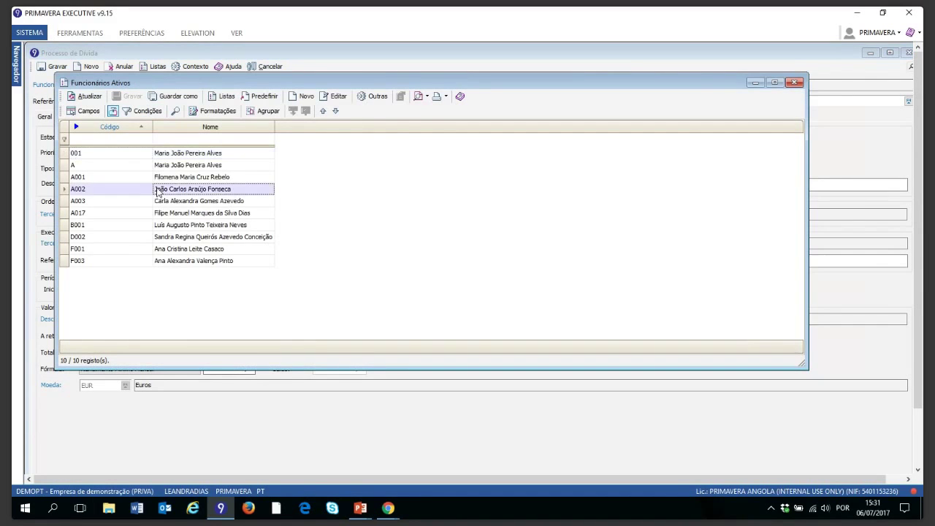
double_click(158, 190)
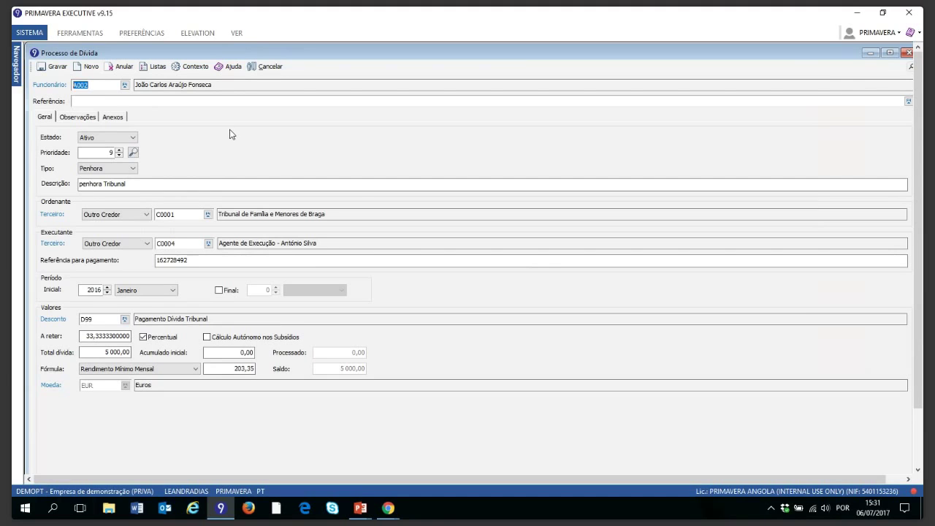
click(236, 35)
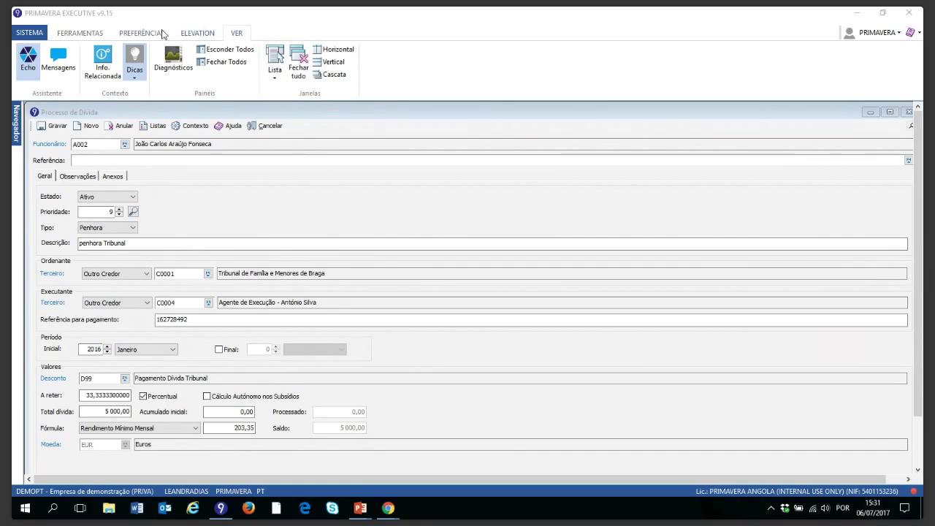
Step: Show Info. Relacionada for A002: 7 000,00 debt, 460,00 paid, 6 540,00 outstanding, down to Últimos Processamentos
click(94, 70)
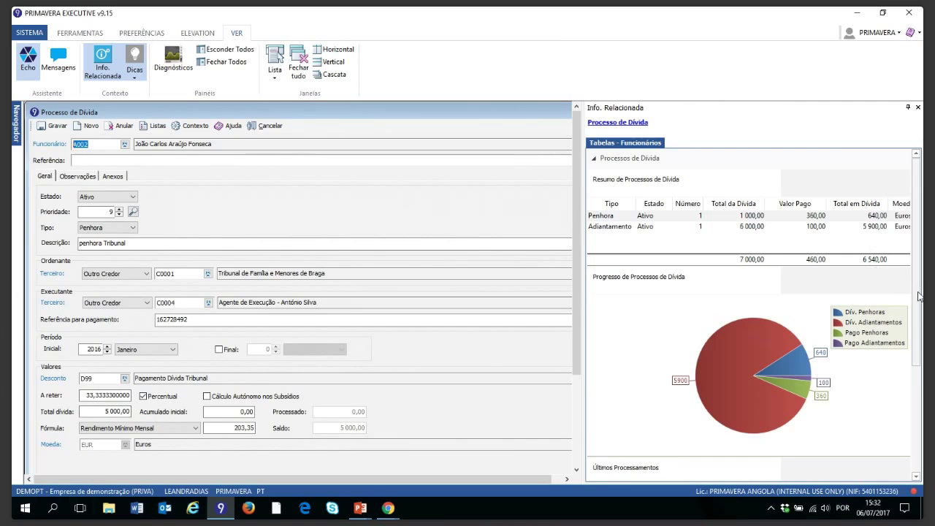
click(889, 285)
scroll(881, 299, down, 2)
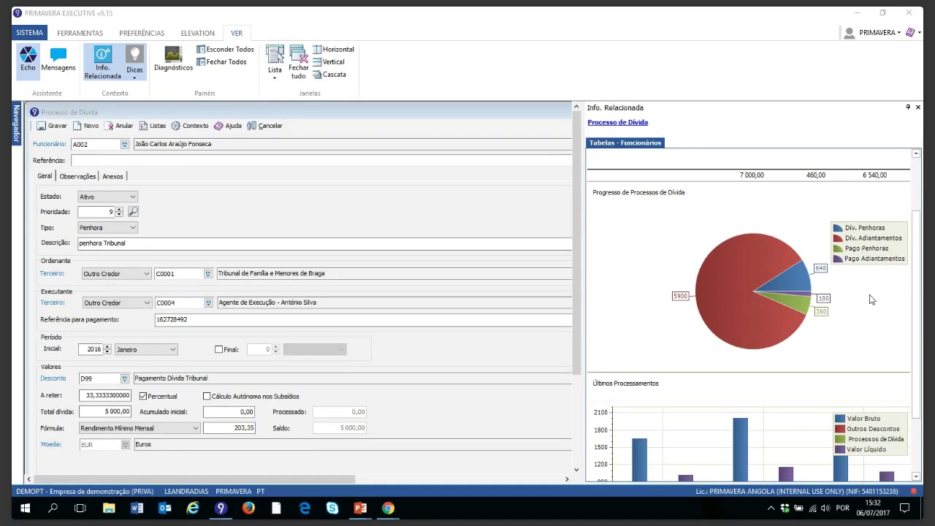
Step: Switch Últimos Processamentos to a table of 2017-5 to 2017-7 processings totalling 460,00
drag(918, 316, 920, 393)
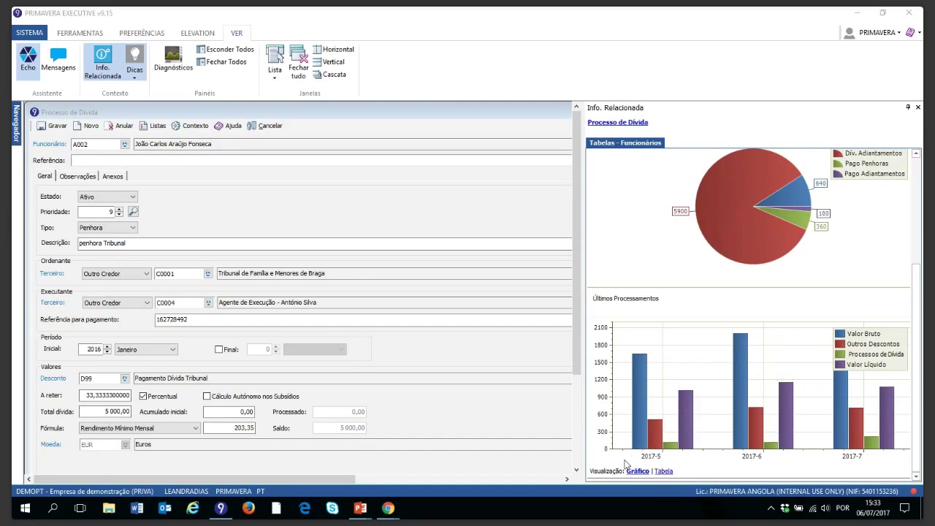
click(664, 473)
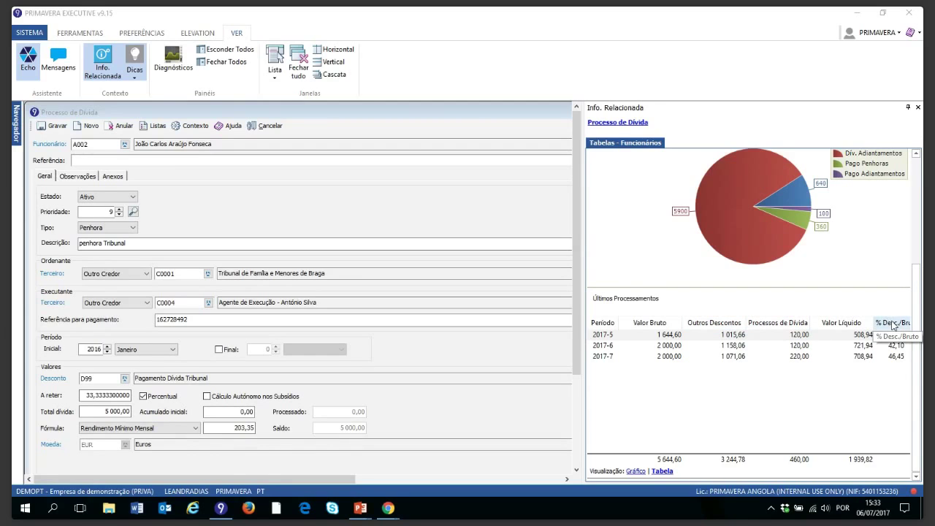
Step: Close Info. Relacionada and open Análise de Processos de Dívida via Contexto > Consulta de Movimentos
click(918, 107)
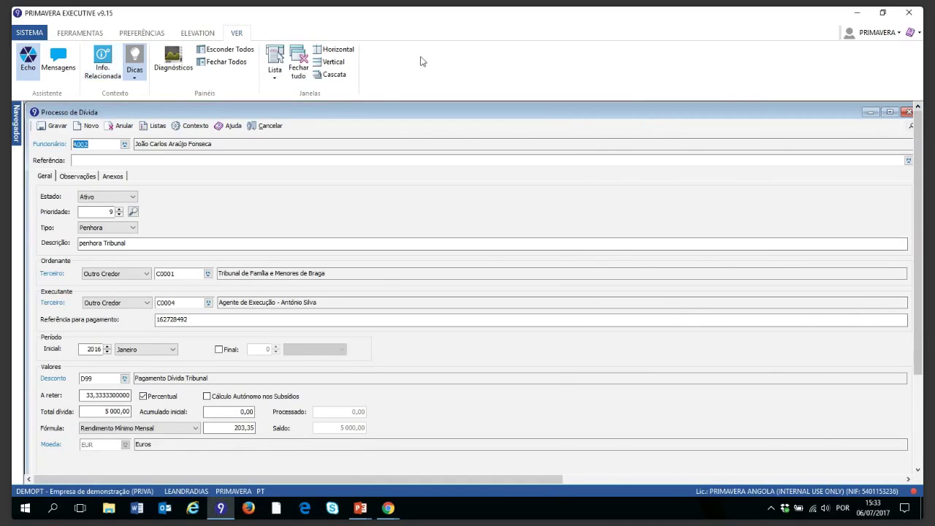
click(195, 128)
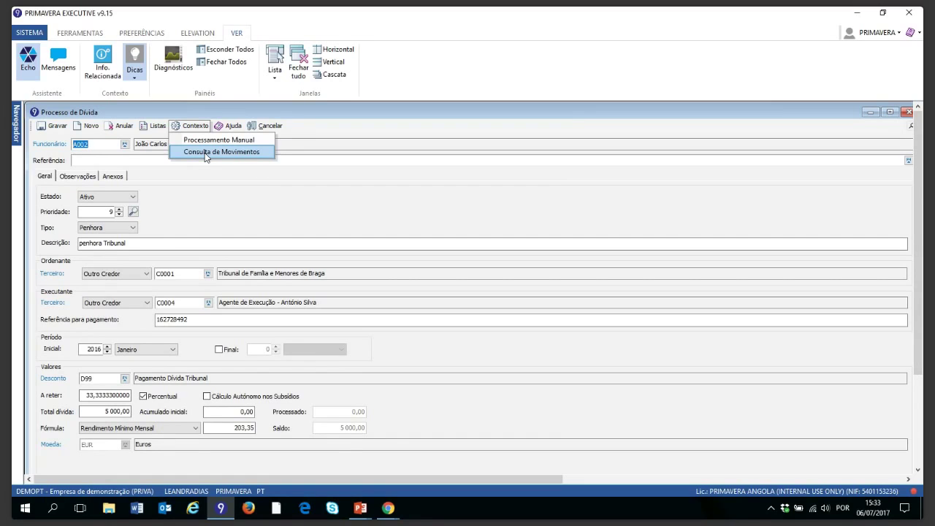
click(206, 153)
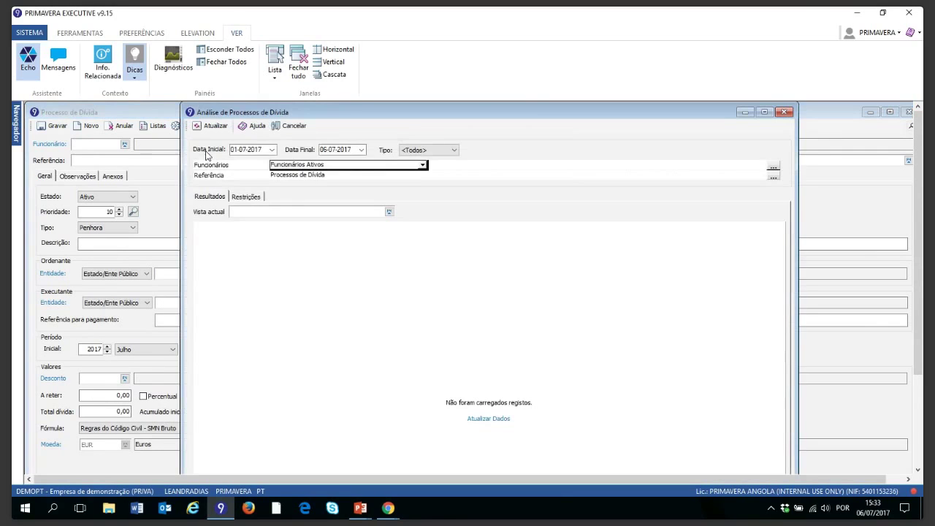
Step: Set Data Inicial to 01-01-2016, keep Tipo <Todos>, and load the analysis results
click(246, 151)
click(246, 152)
text(01-2016)
click(454, 150)
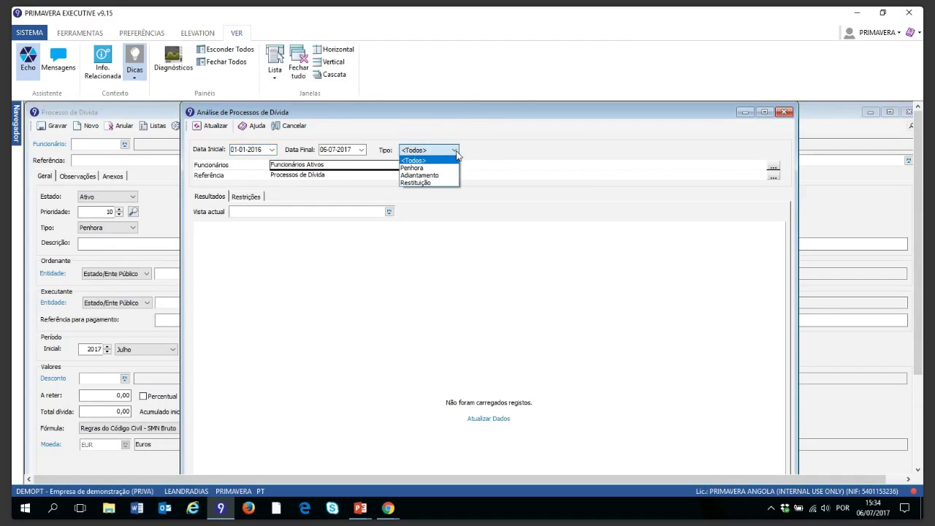
click(496, 142)
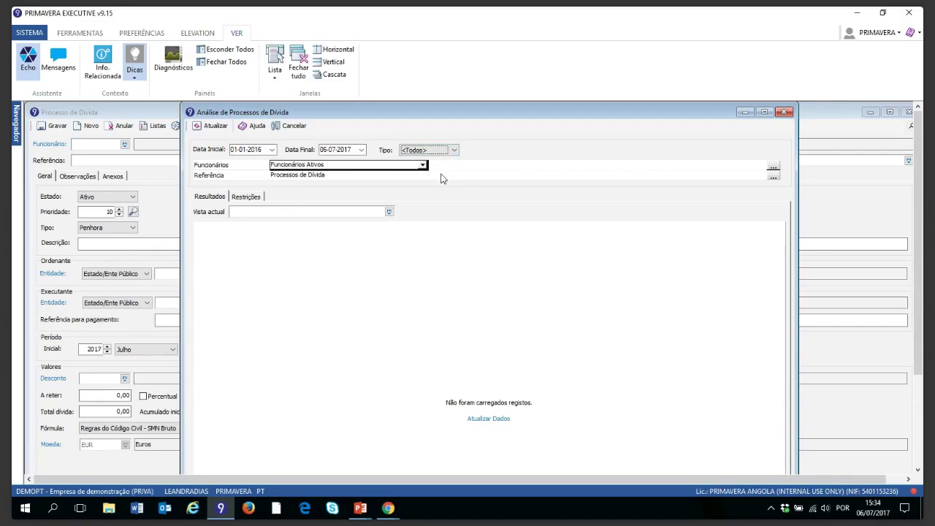
click(217, 127)
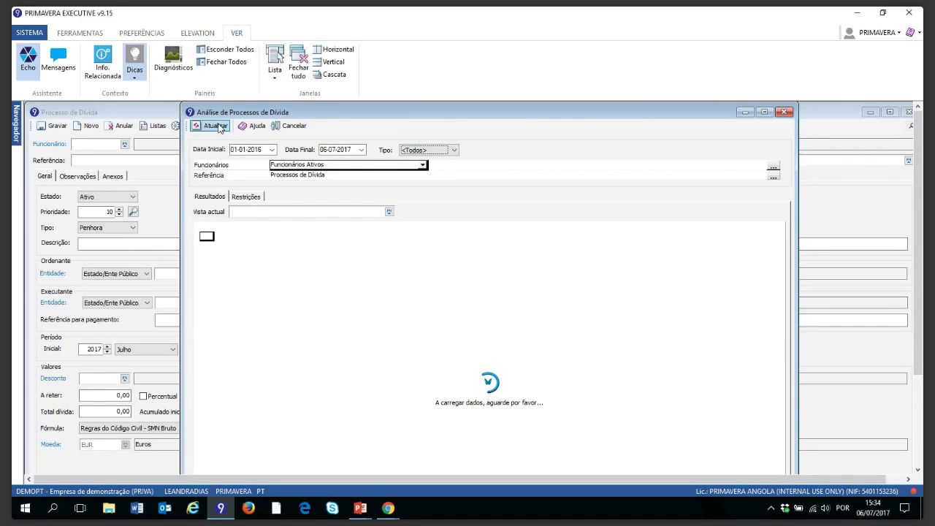
click(214, 127)
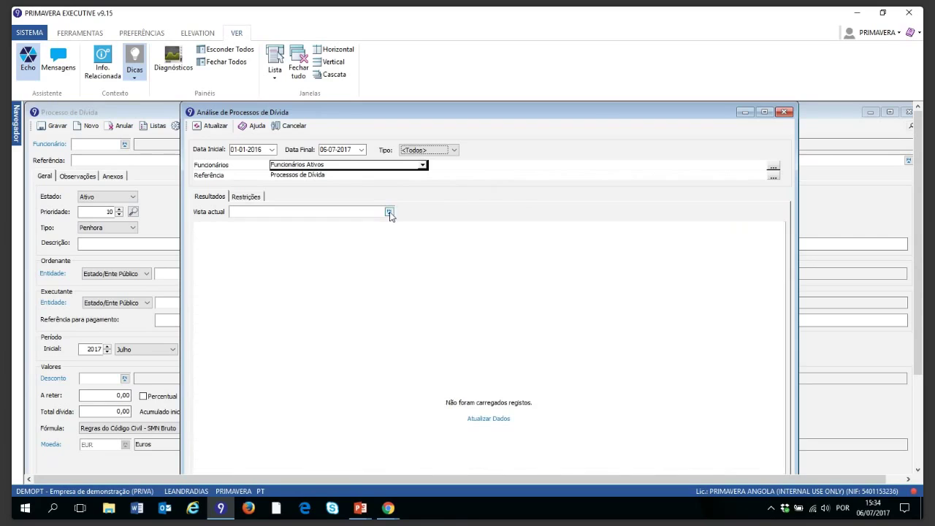
click(389, 211)
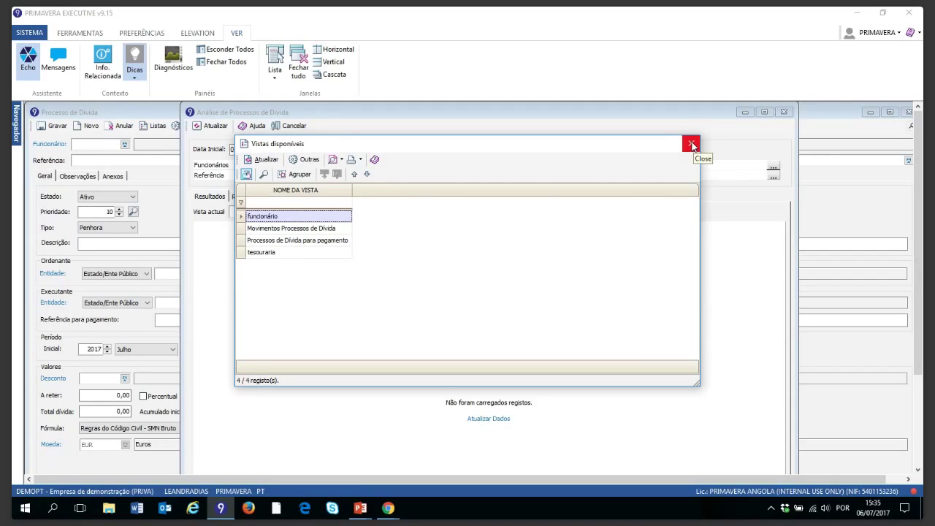
click(691, 144)
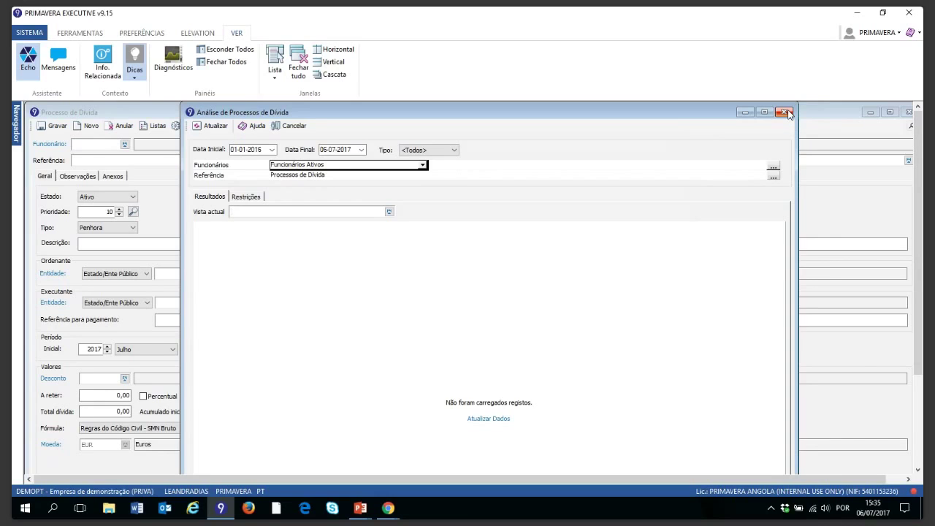
key(alt+Tab)
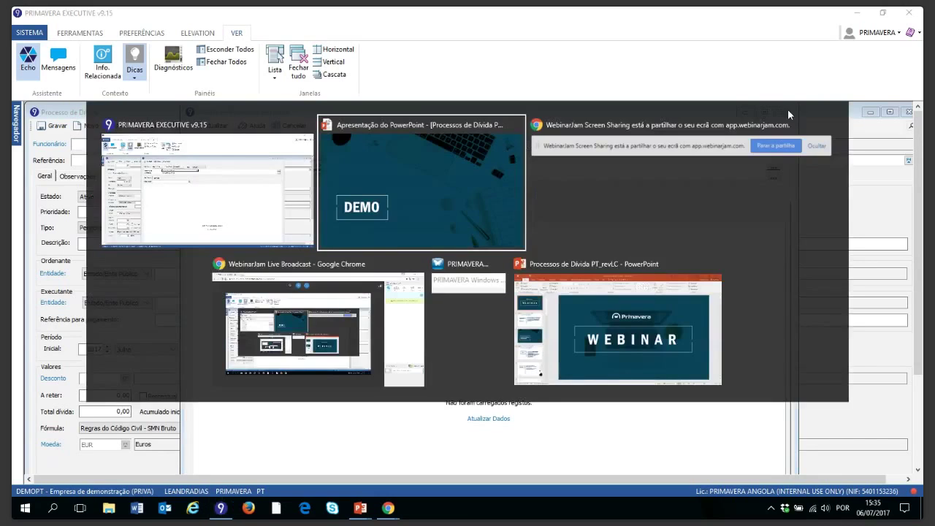
Step: Return to the PowerPoint slideshow and advance past Desconto Exclusivo to the closing thank-you slide
click(448, 184)
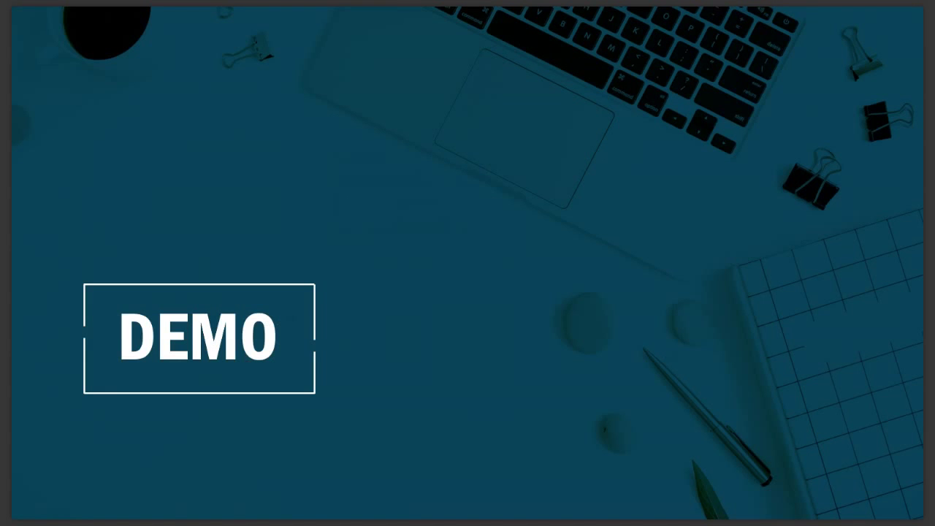
key(Right)
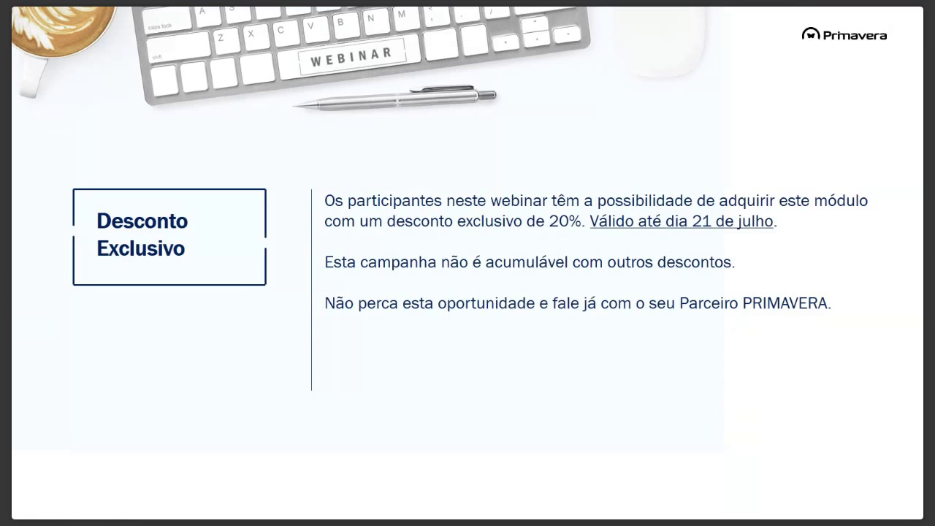
key(Right)
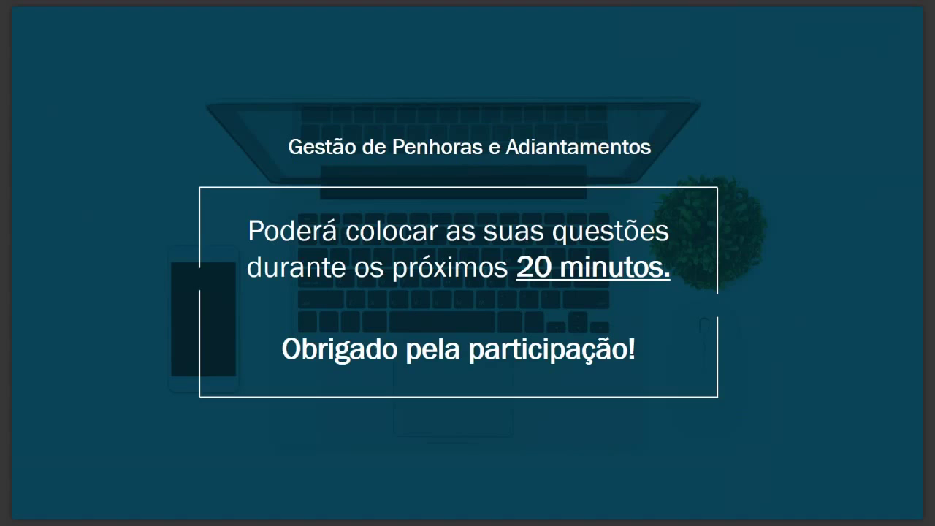